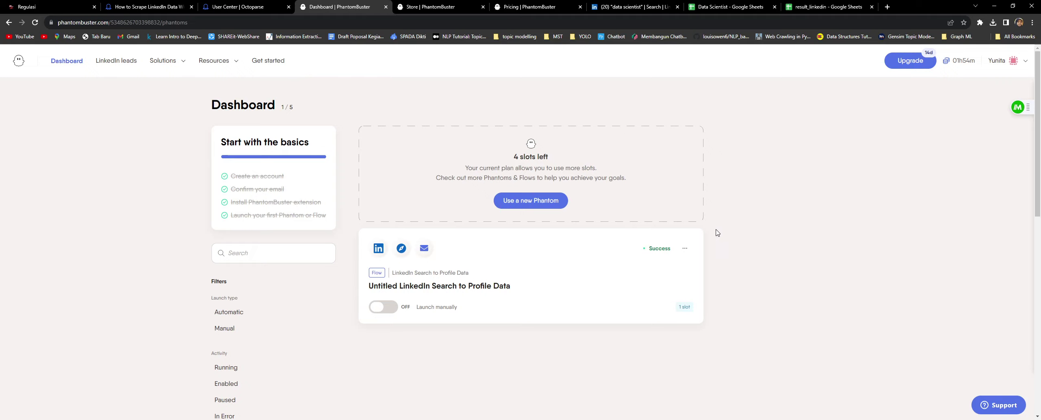
Step: Check the pricing plans, return to the dashboard, then browse the store's LinkedIn phantoms and flows
click(519, 8)
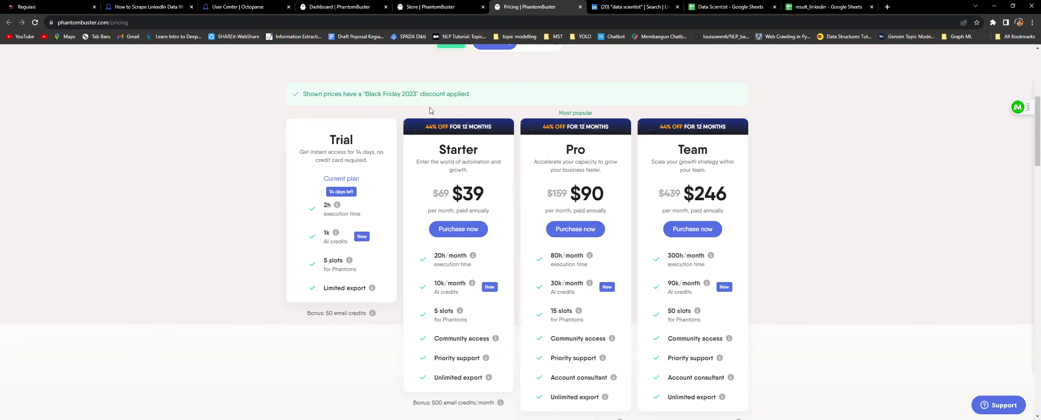
click(341, 8)
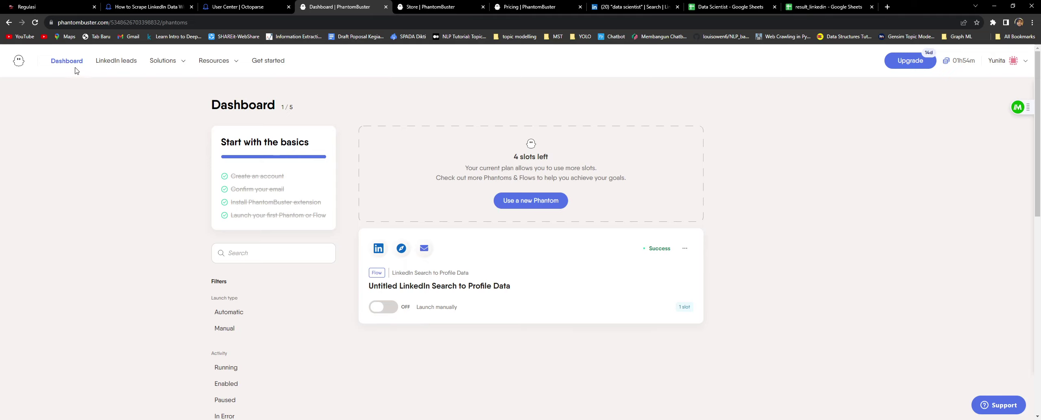
click(205, 65)
mouse_move(166, 65)
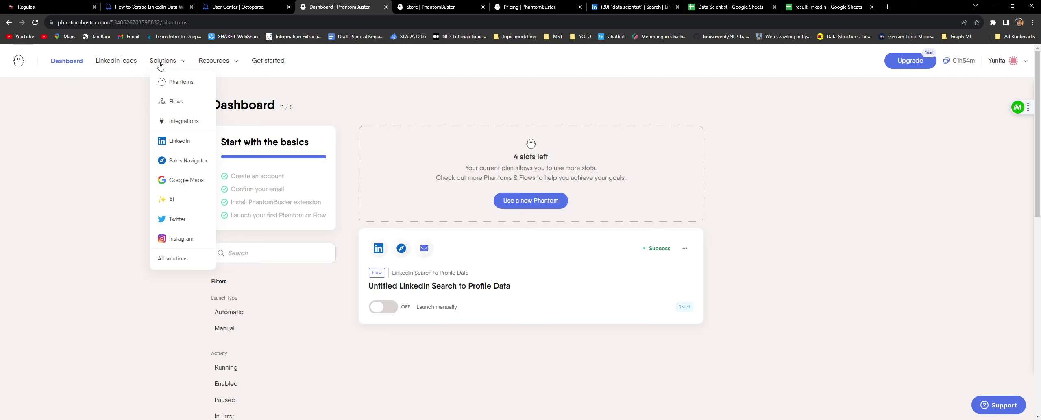
click(183, 142)
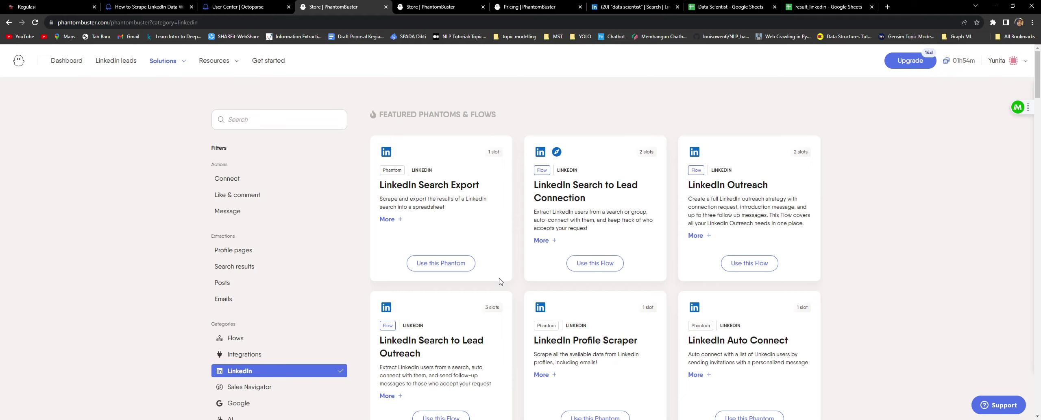
Step: Find the LinkedIn Search to Profile Data card in the LinkedIn store and use that flow
scroll(501, 281, down, 3)
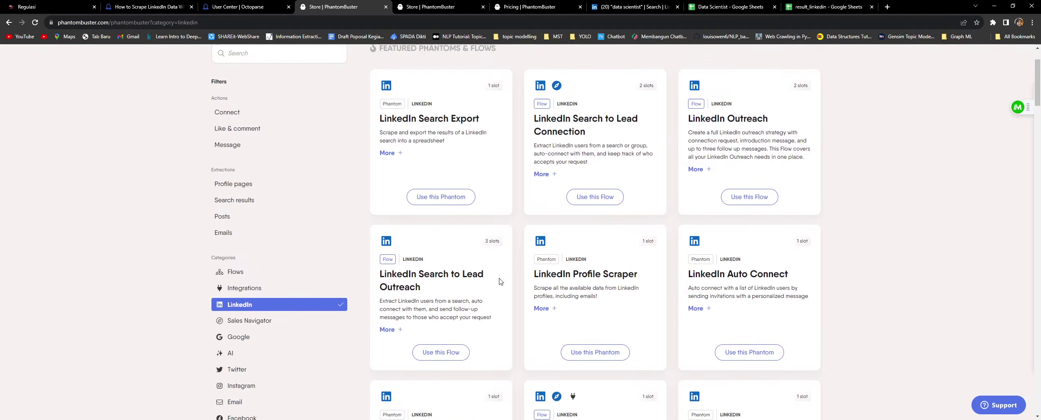
scroll(467, 245, up, 3)
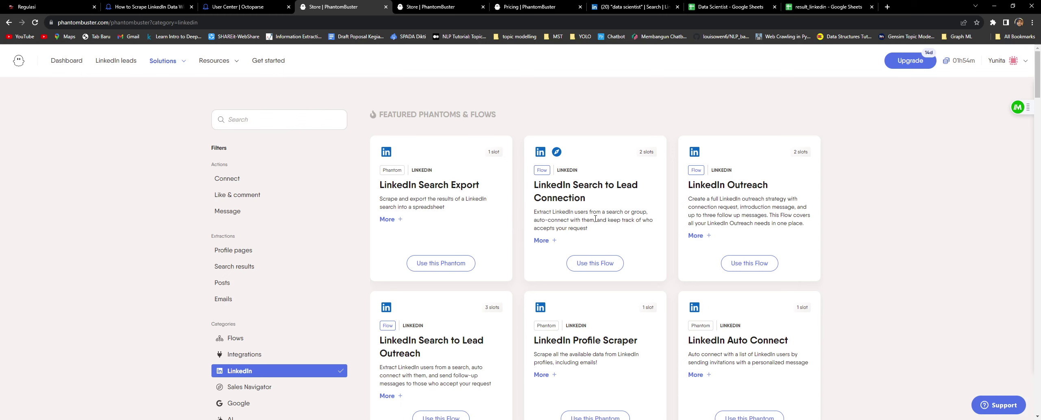
scroll(695, 305, down, 3)
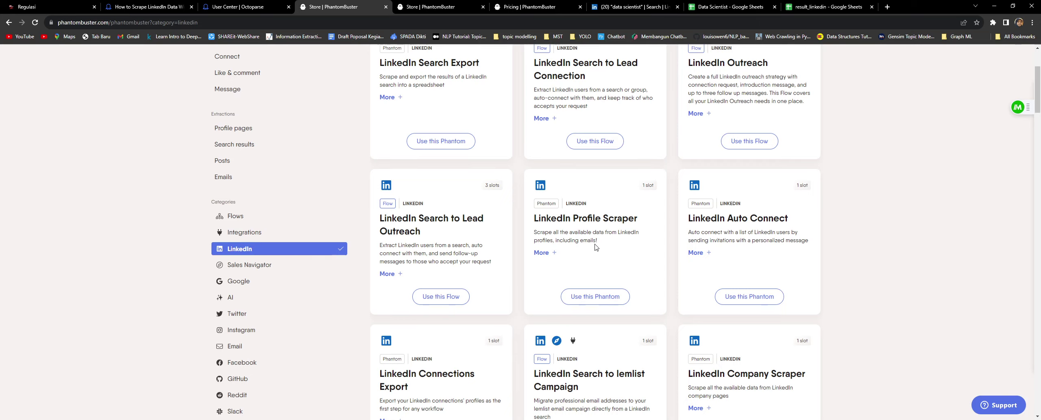
scroll(595, 246, down, 2)
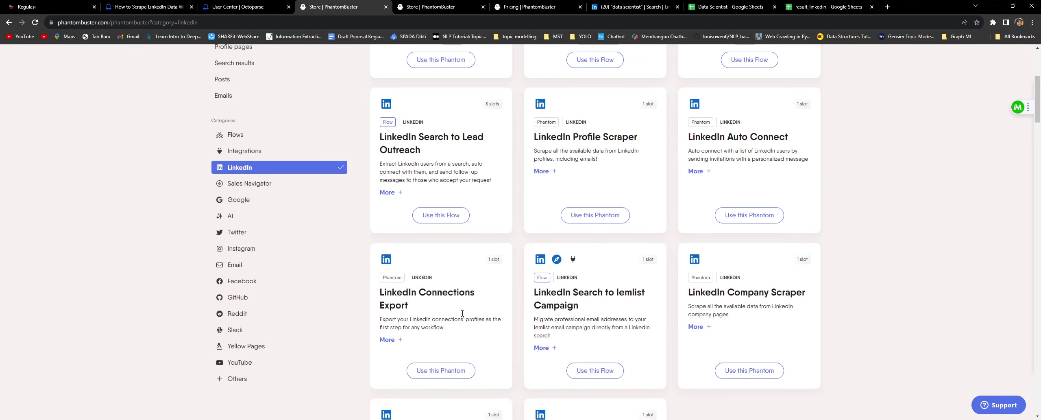
scroll(548, 292, down, 15)
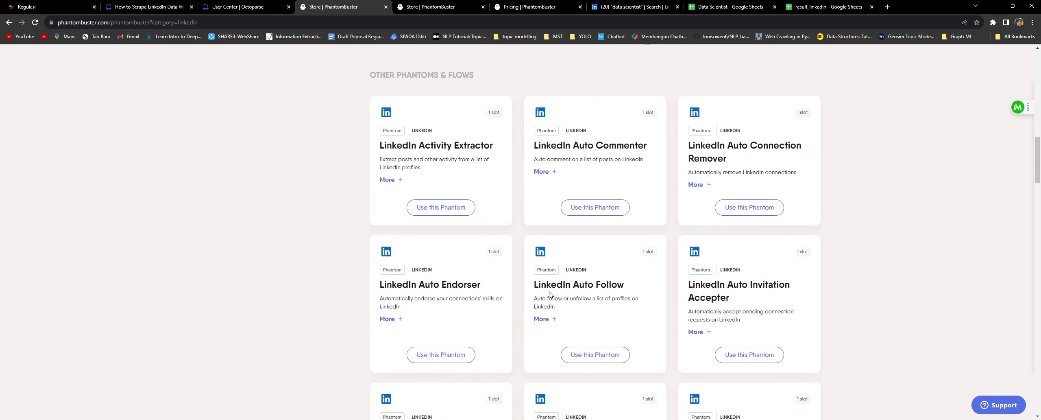
scroll(549, 295, down, 18)
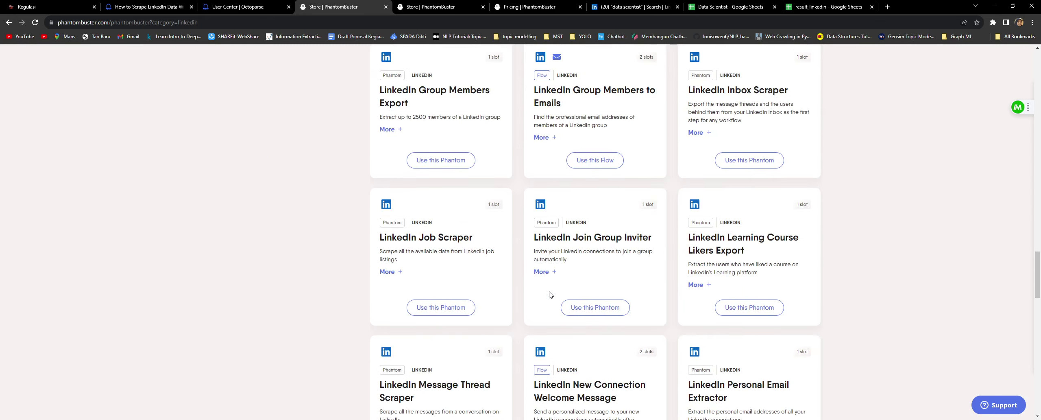
scroll(549, 294, down, 4)
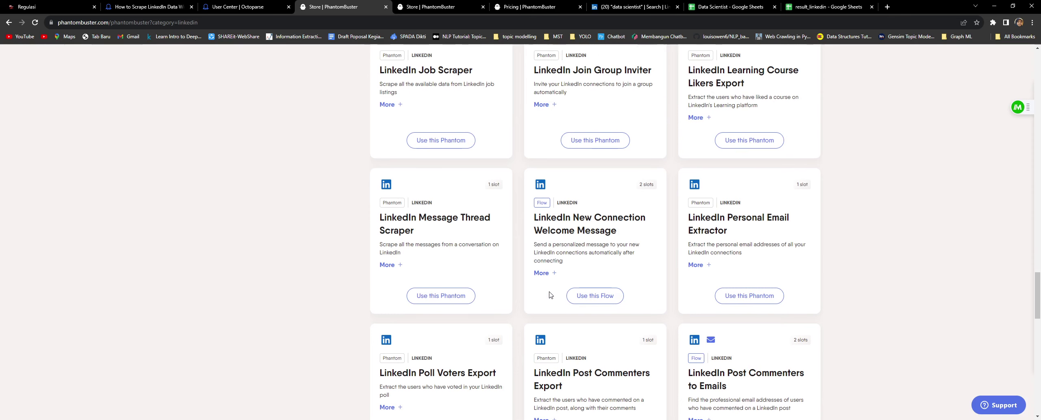
scroll(549, 294, up, 2)
scroll(549, 294, down, 6)
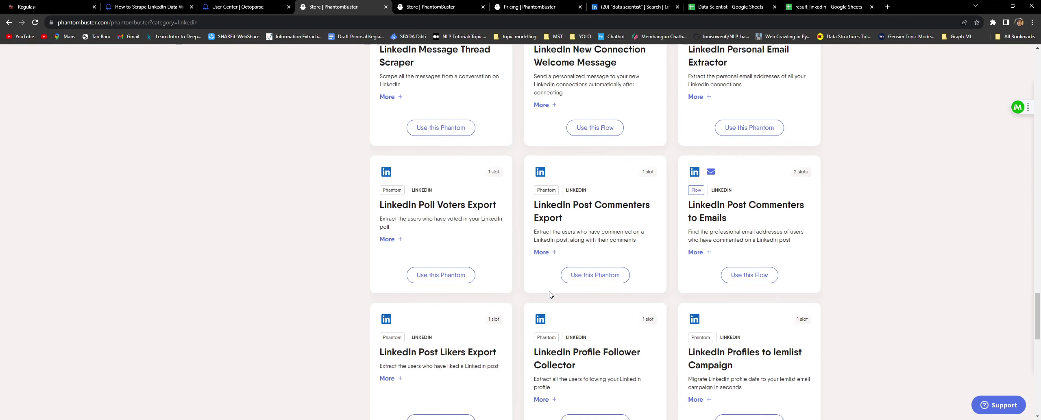
scroll(549, 295, down, 9)
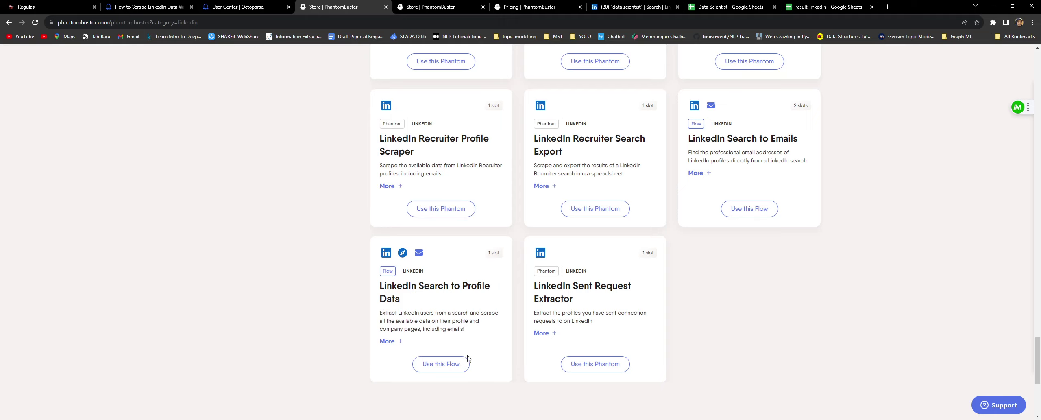
click(435, 369)
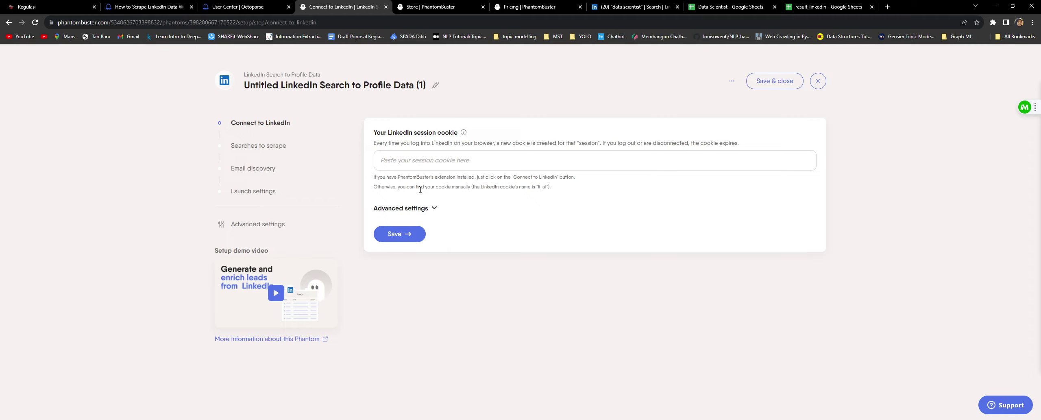
Step: Have the extension paste the LinkedIn session cookie into the new flow's cookie field
click(423, 159)
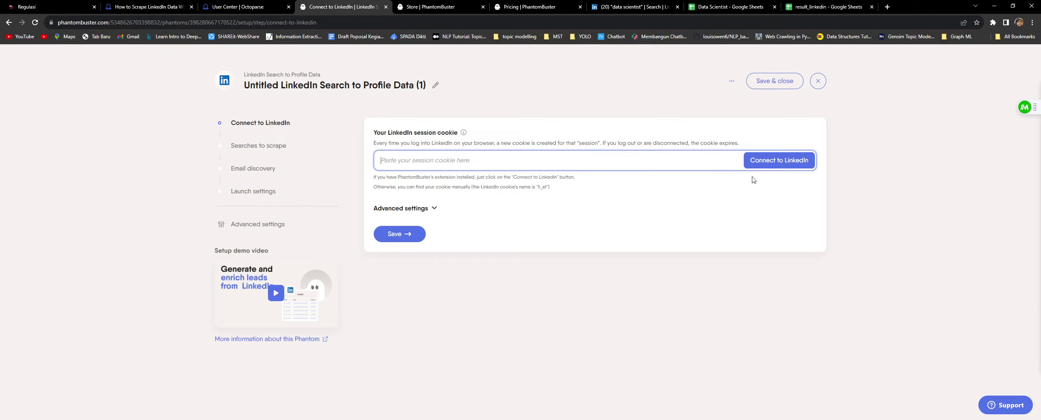
click(773, 160)
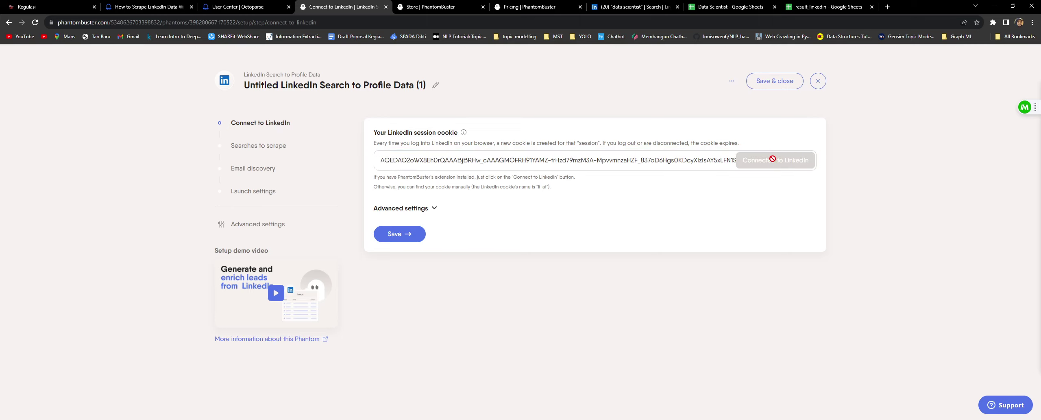
Step: Save the LinkedIn connection step to reach the 'Searches to scrape' step
click(428, 163)
click(403, 234)
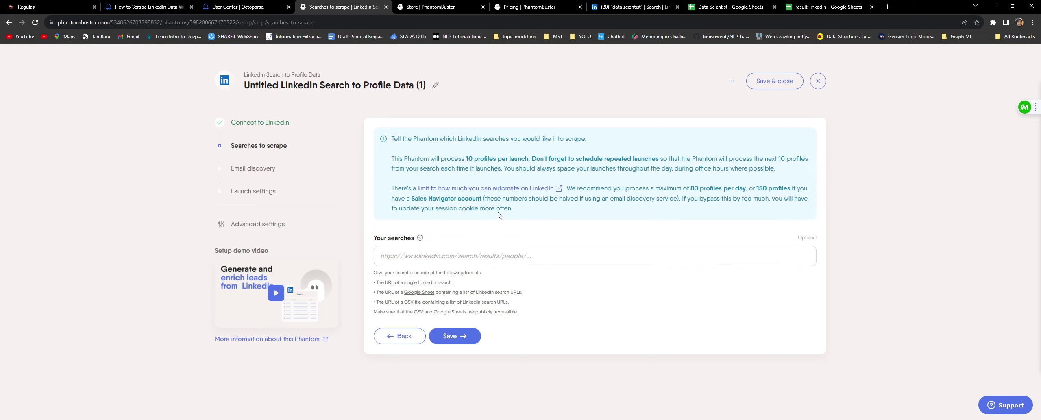
Step: Open the Google Sheet input guide from the 'Your searches' field in a new tab and read it
click(513, 260)
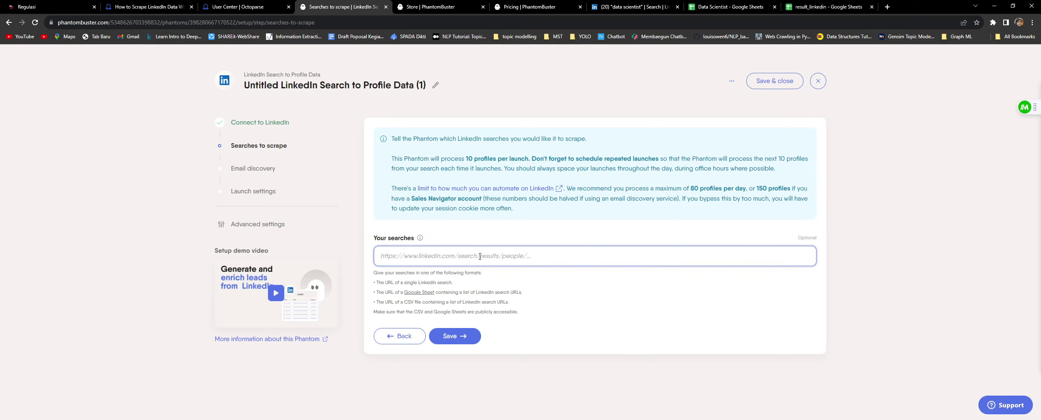
click(459, 289)
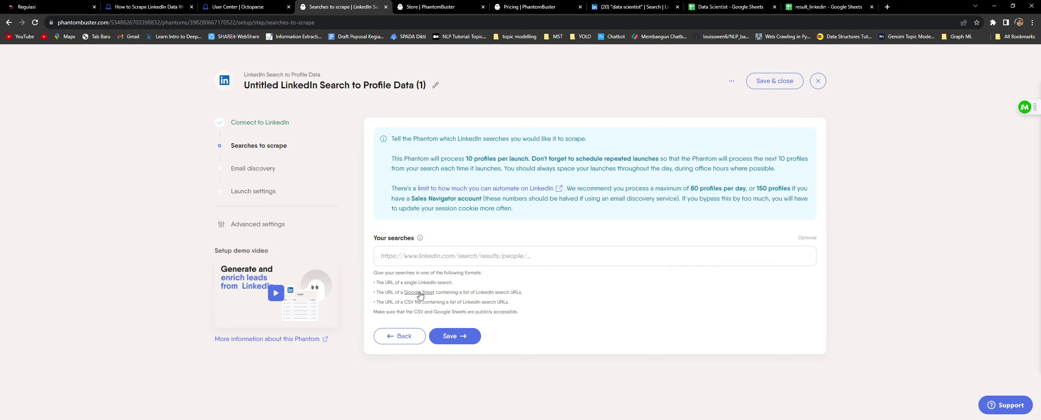
middle_click(420, 293)
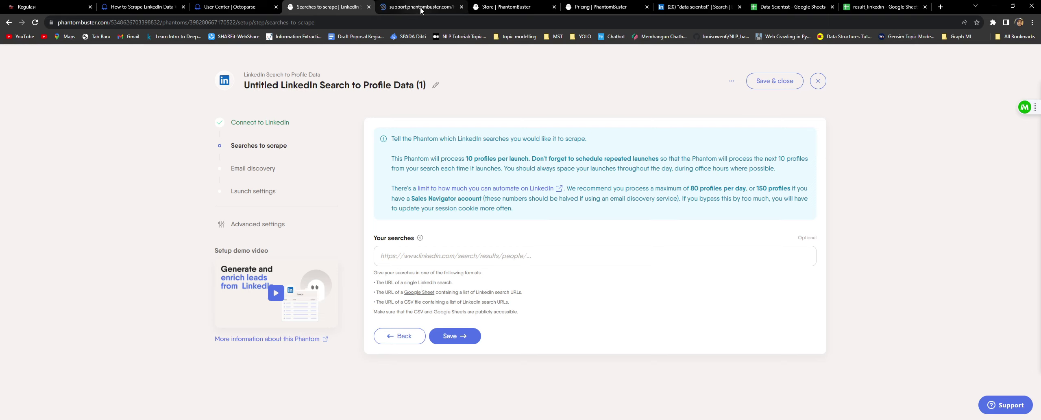
click(421, 7)
scroll(465, 272, down, 10)
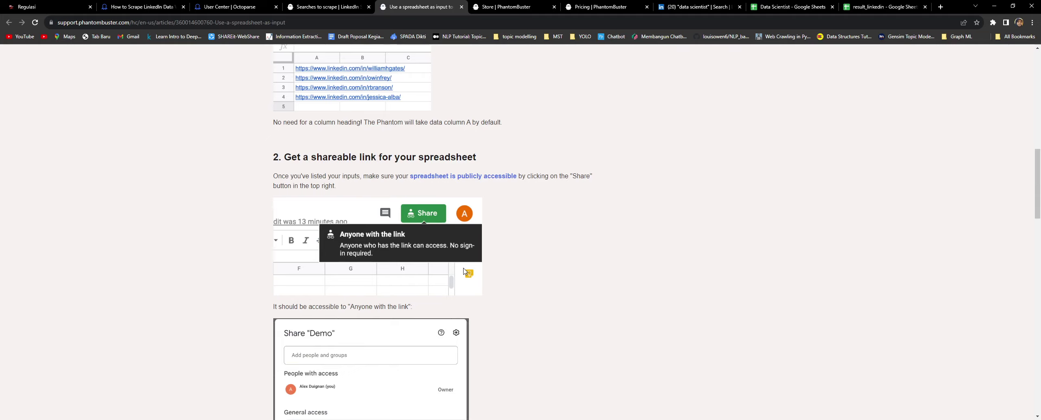
Step: Go back to the LinkedIn 'data scientist' people search tab
scroll(465, 272, up, 10)
click(698, 6)
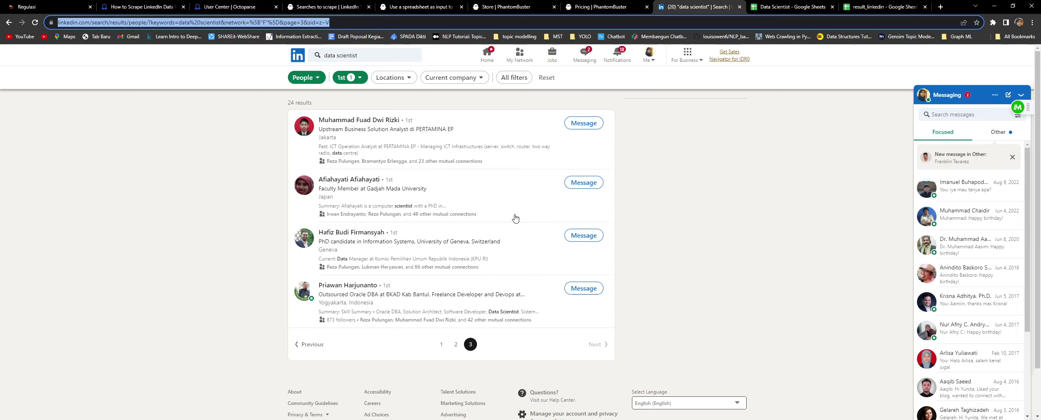
Step: Rerun the 'data scientist' people search filtered to 1st-degree connections, giving 24 results
click(387, 56)
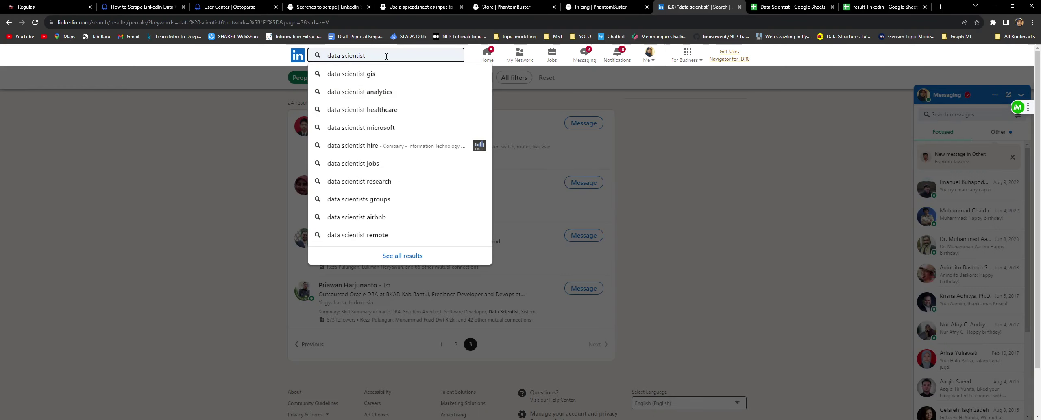
key(Return)
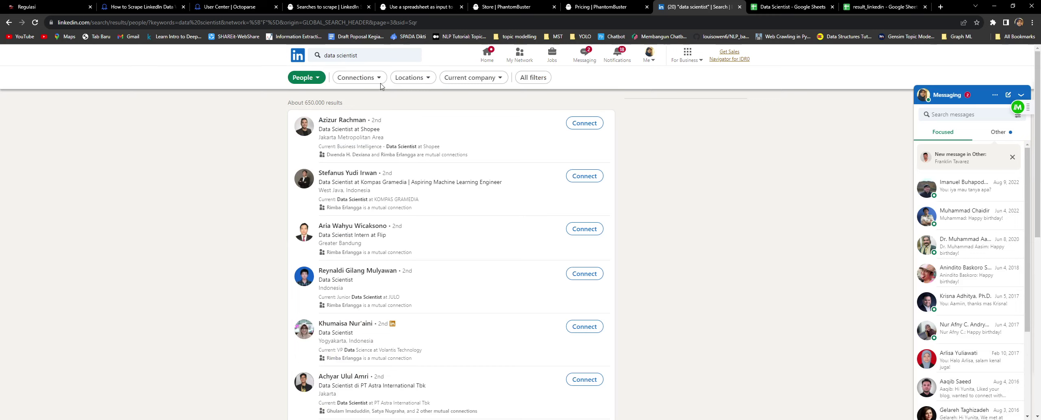
click(381, 82)
click(307, 100)
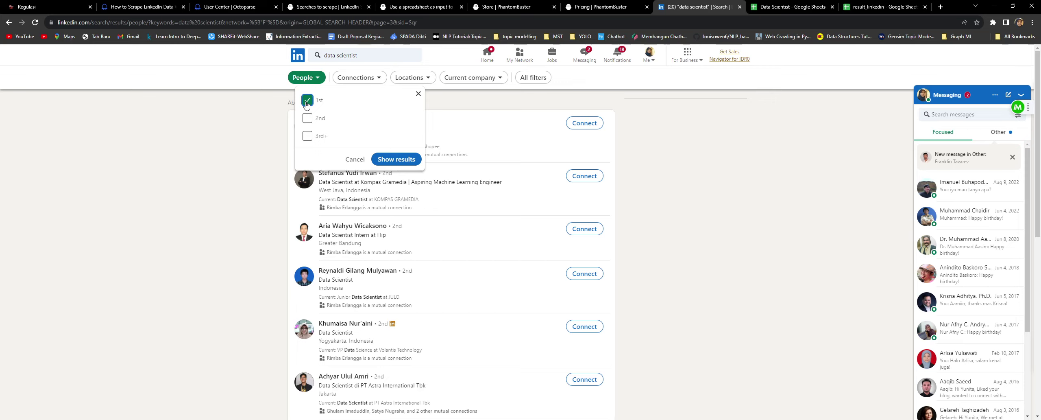
click(396, 159)
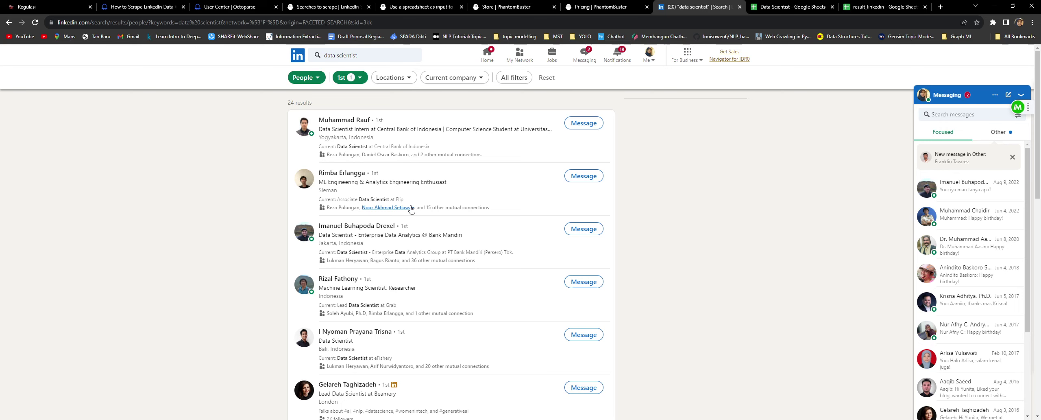
Step: Copy the anyone-with-link share URL of the 'Data Scientist' Google Sheet
key(ctrl+Tab)
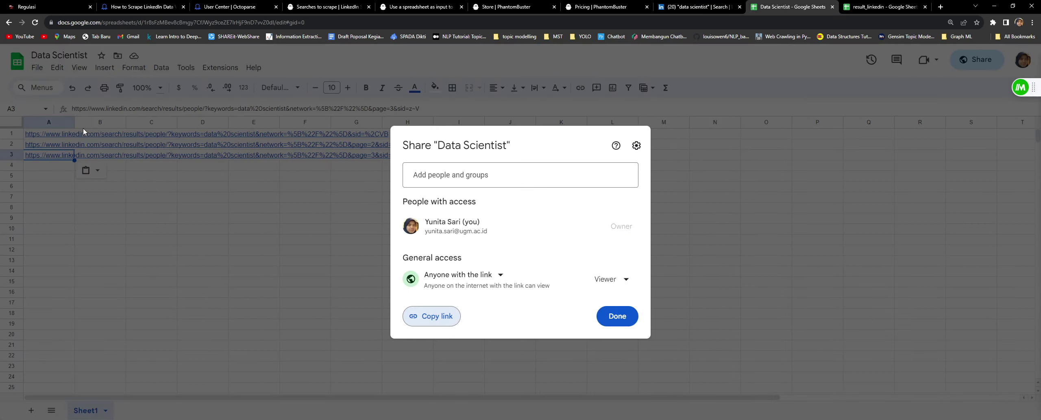
click(708, 153)
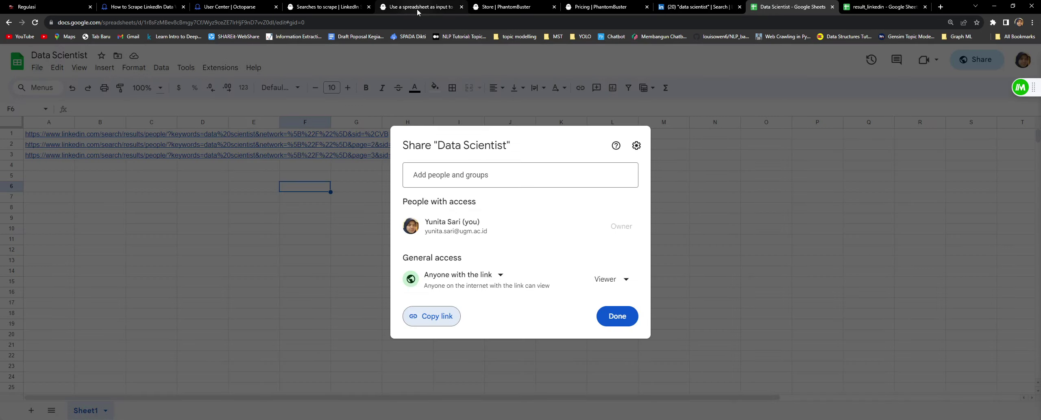
Step: Paste the shared sheet URL into 'Your searches' and save the step
click(328, 7)
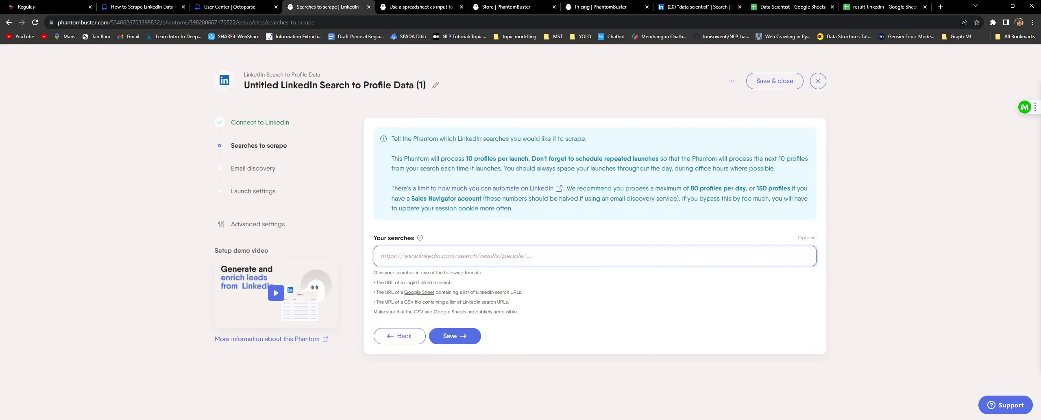
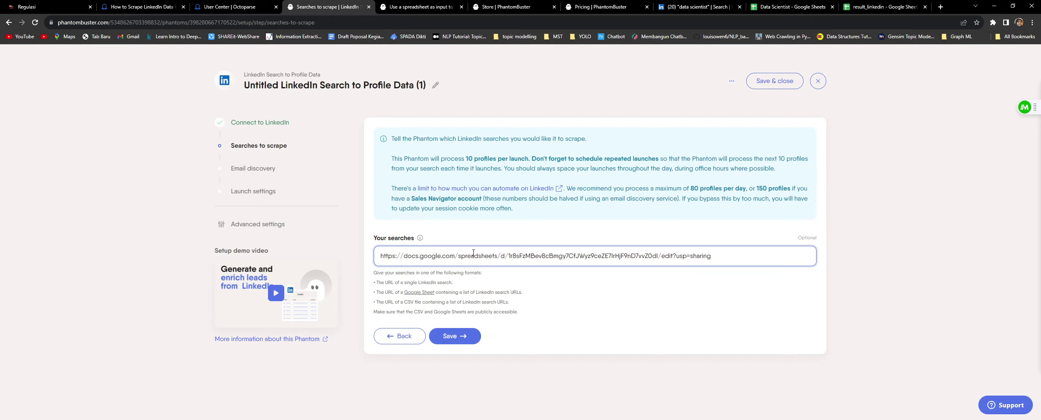
key(Return)
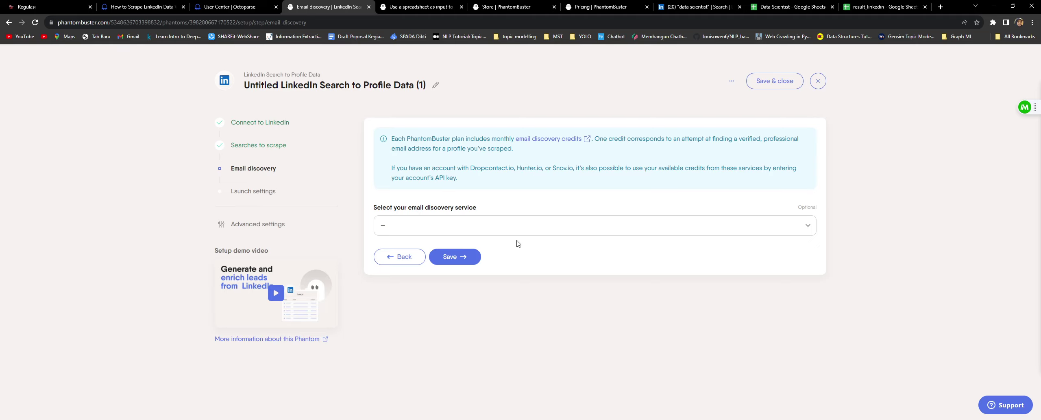
Step: Select PhantomBuster as the email discovery service and save the step
click(513, 231)
click(485, 260)
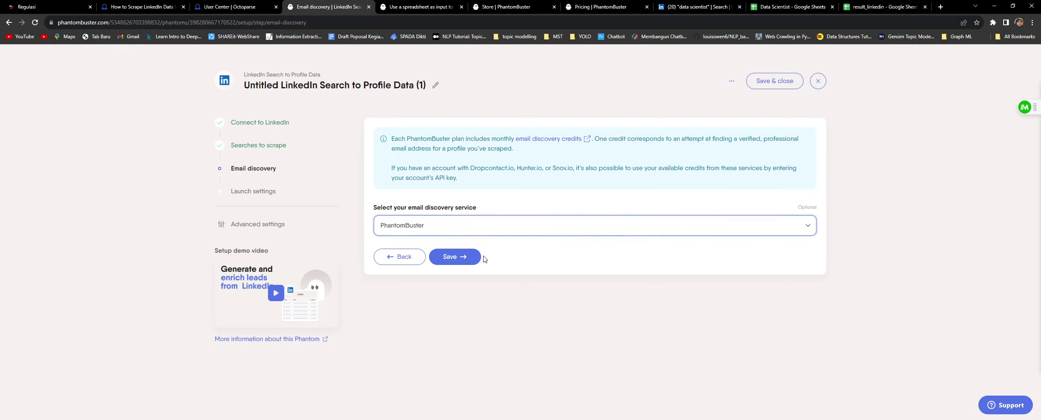
click(460, 261)
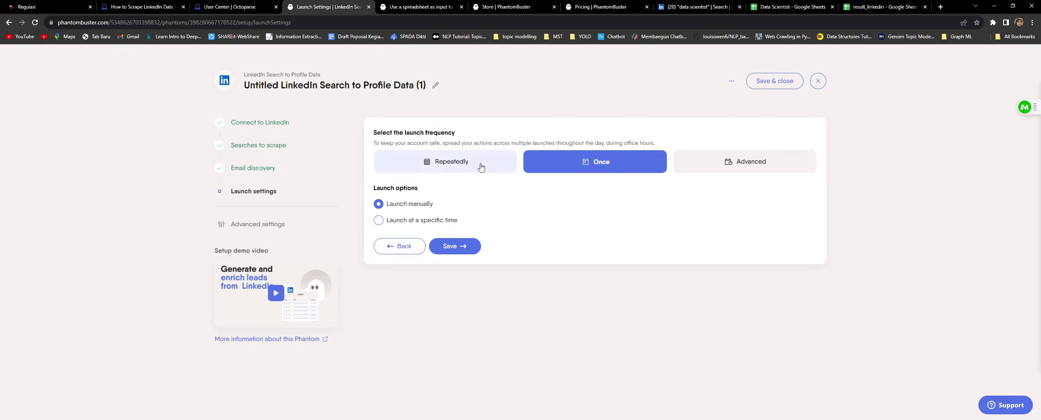
Step: Compare the repeated and advanced launch schedules, then set the launch frequency to Once
click(456, 164)
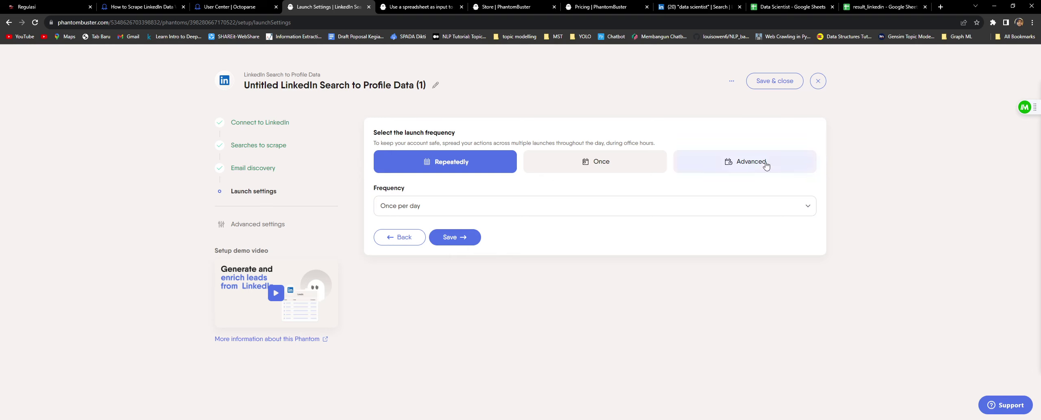
click(767, 164)
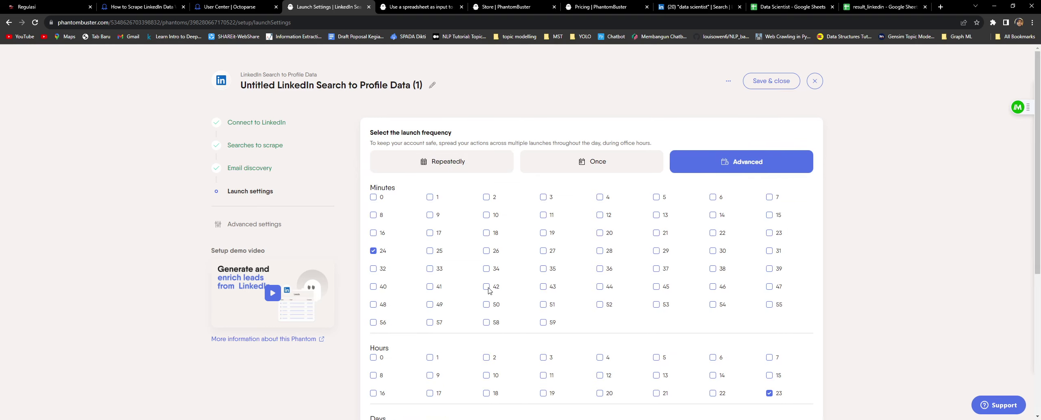
scroll(626, 330, down, 6)
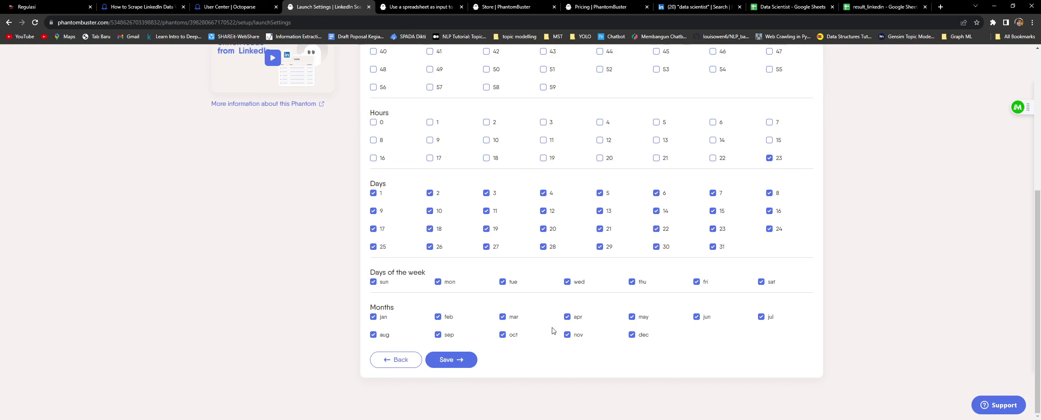
scroll(553, 331, up, 6)
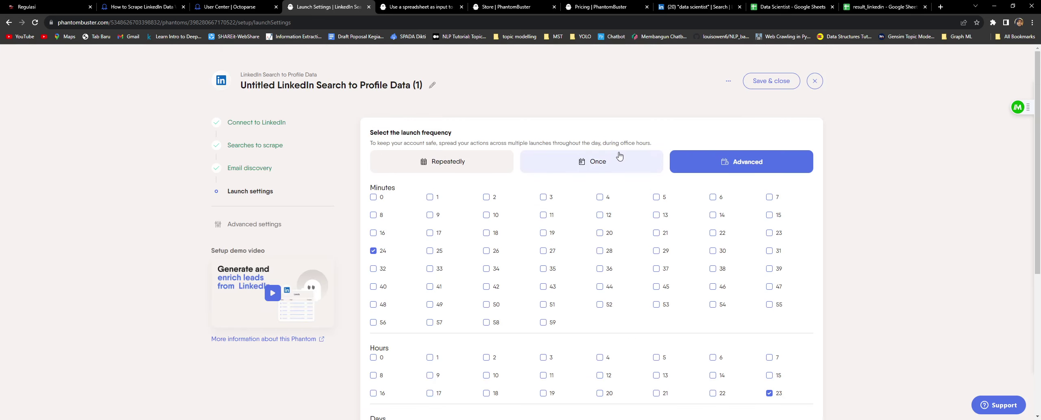
click(598, 169)
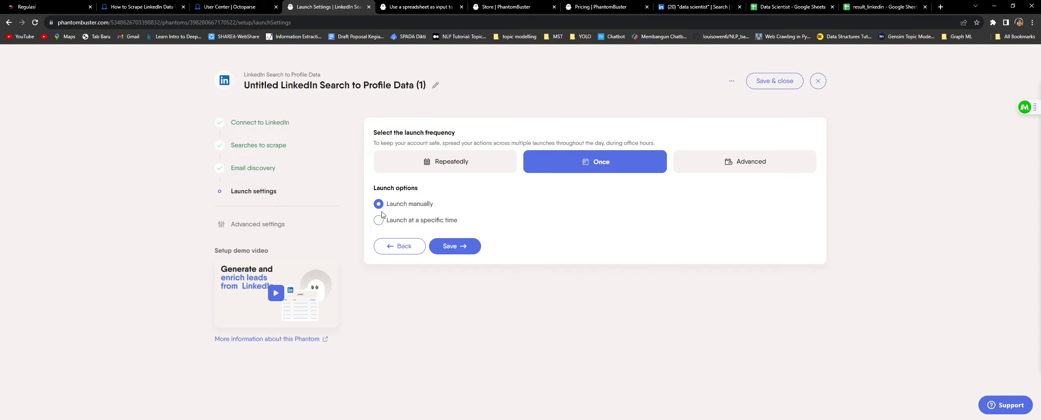
Step: Try a specific-time launch, revert to Launch manually, and save the launch settings
click(419, 221)
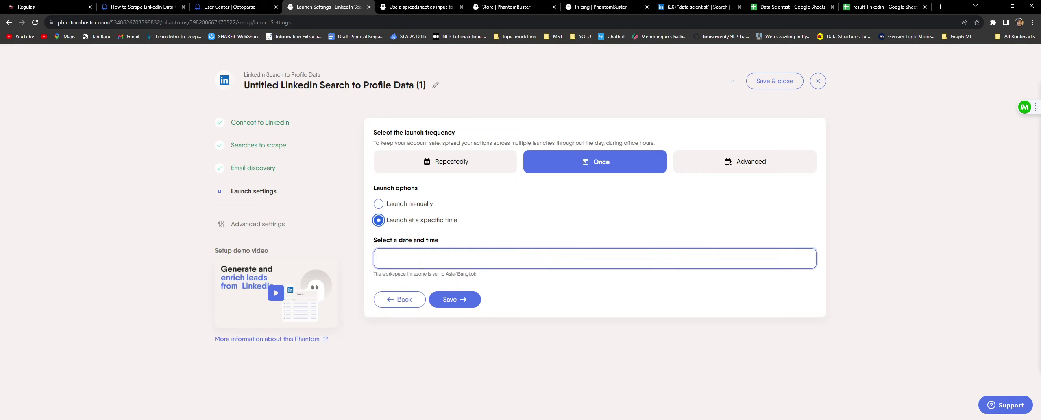
click(489, 261)
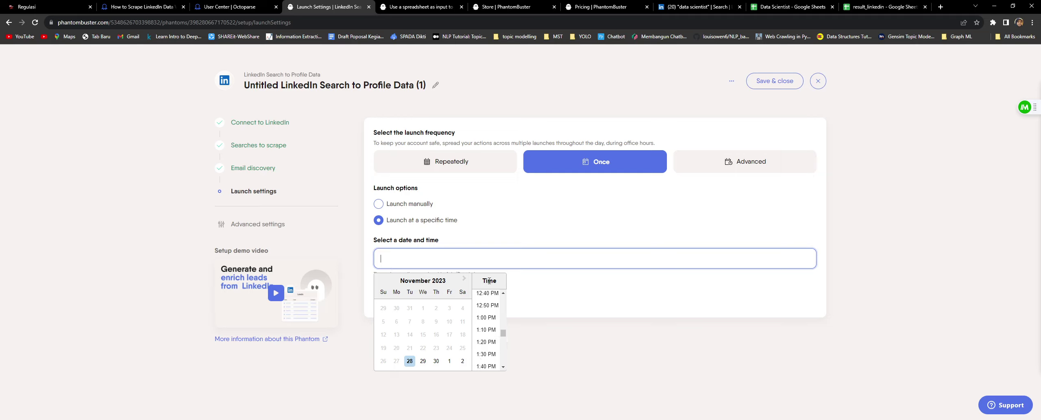
click(551, 345)
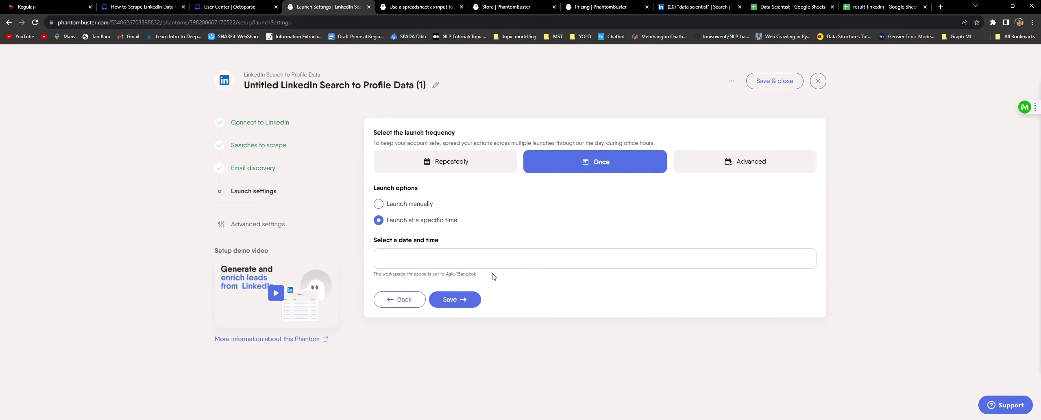
click(374, 206)
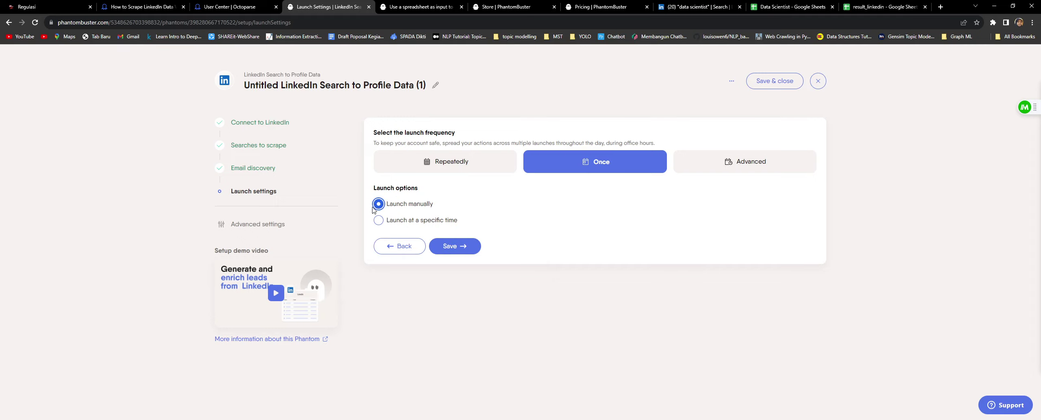
click(457, 246)
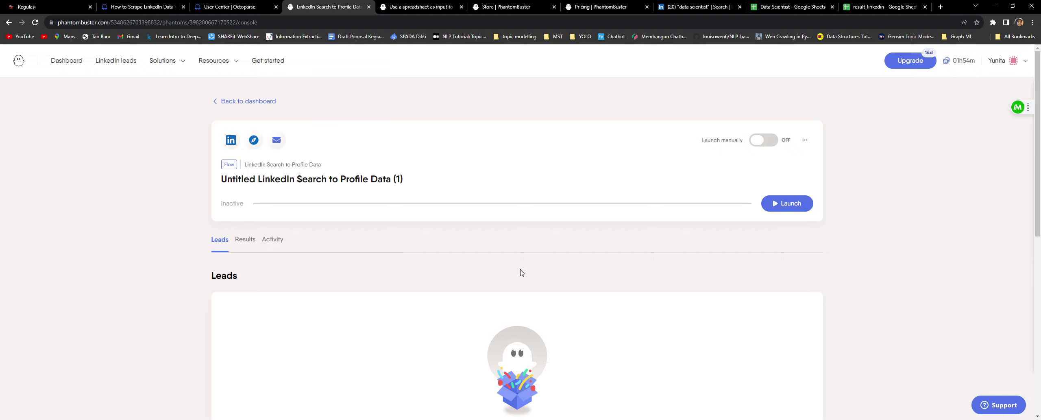
click(773, 147)
click(282, 180)
scroll(282, 181, down, 1)
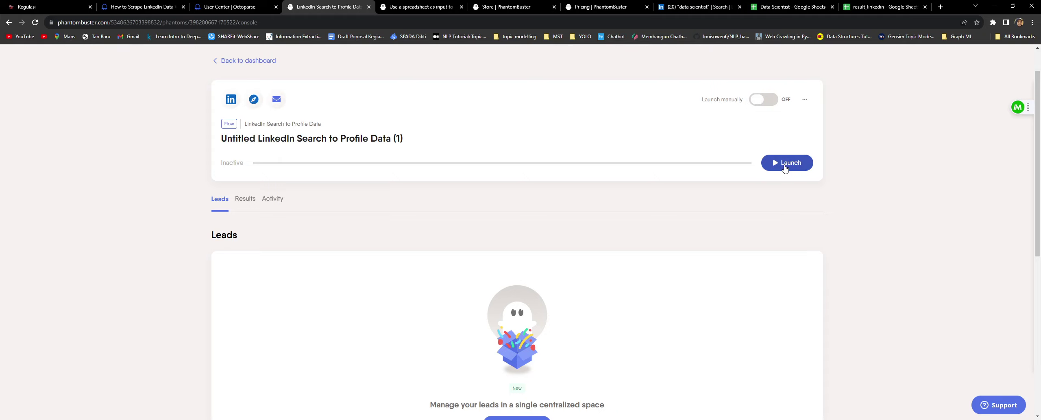
Step: Launch the LinkedIn Search to Profile Data phantom and watch it authenticate and reach 20%
click(785, 168)
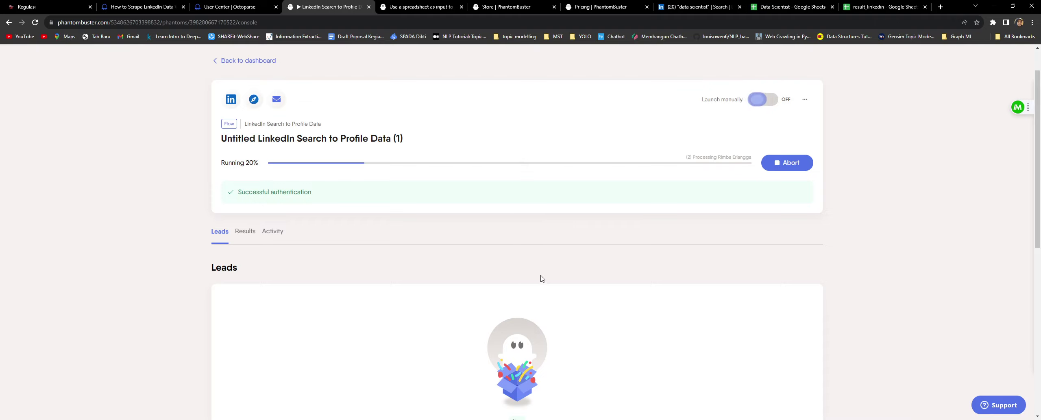
scroll(543, 279, down, 3)
scroll(545, 284, up, 3)
Step: Check the still-empty Results tab as the run hits 50%, then view the Activity tab
click(245, 235)
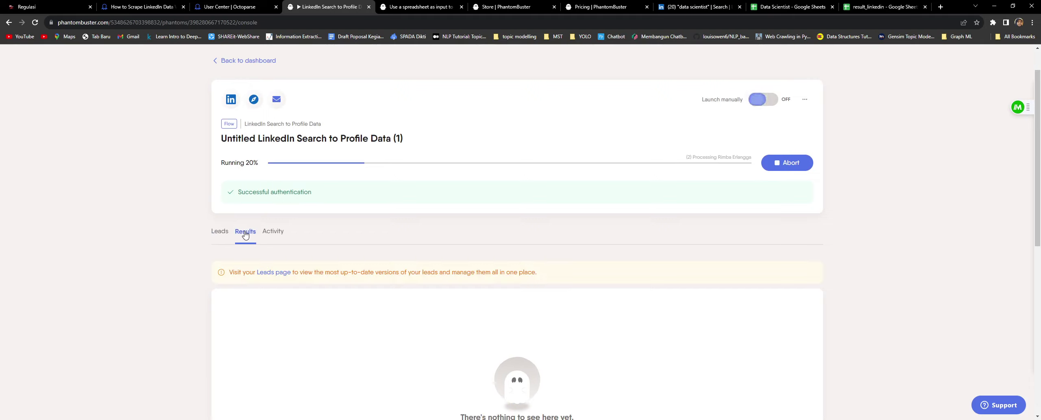
scroll(581, 279, down, 1)
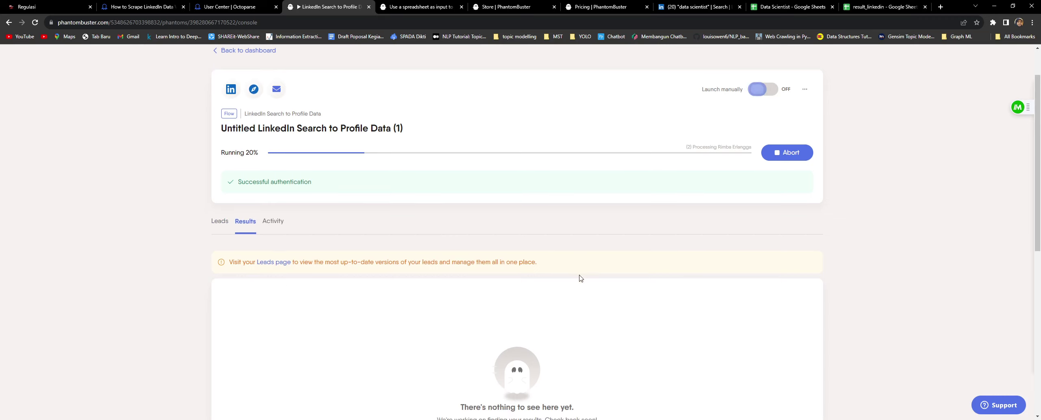
scroll(581, 278, down, 2)
scroll(579, 277, up, 3)
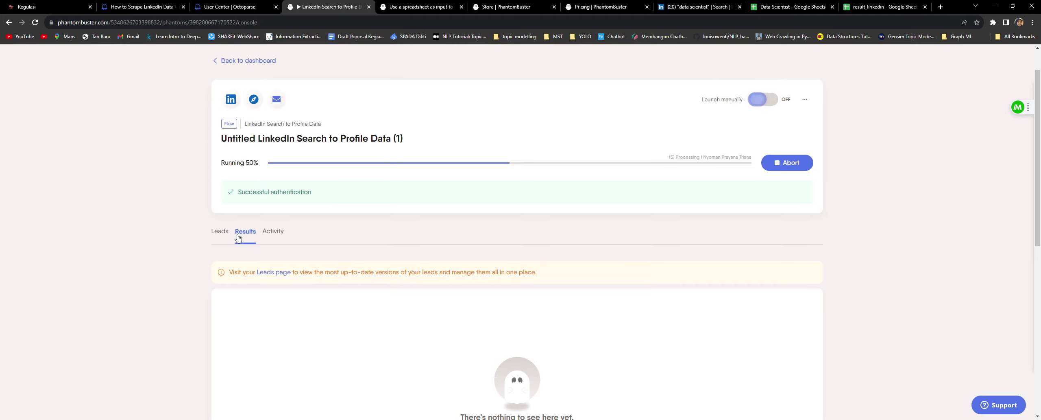
click(274, 231)
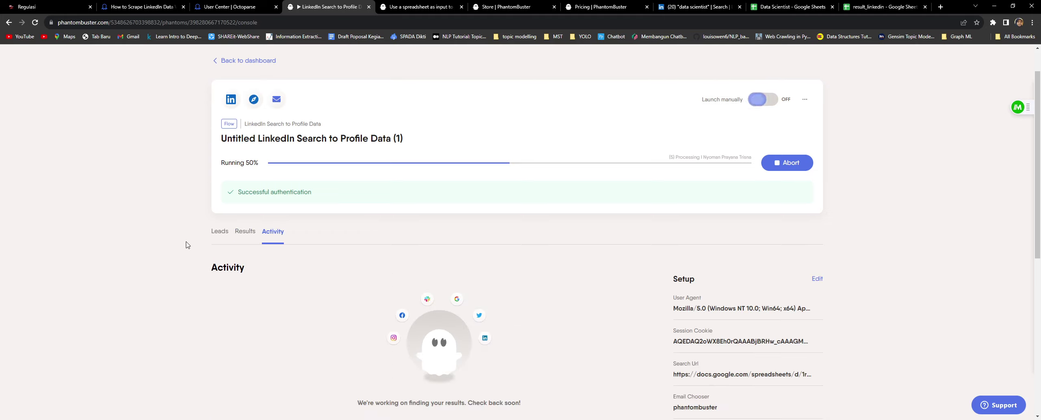
Step: Return the phantom console to the Leads tab
click(220, 231)
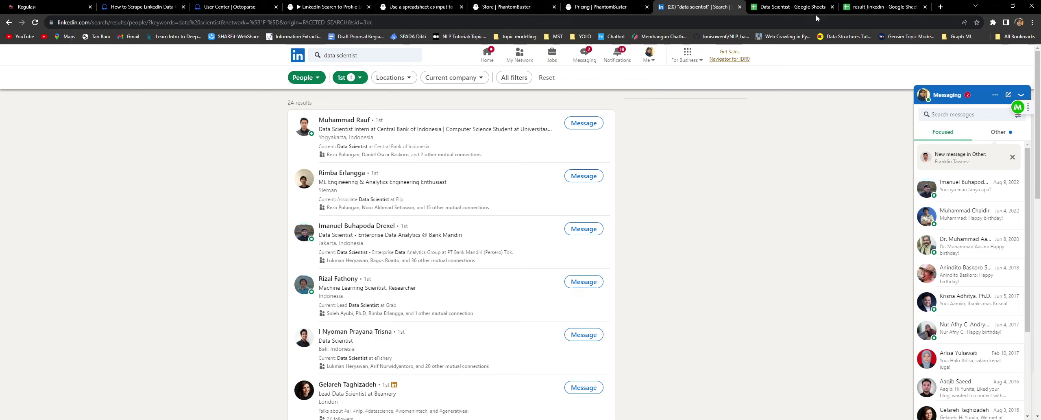
Step: Switch to the result_linkedin Google Sheets tab with the 10 scraped profiles
click(885, 7)
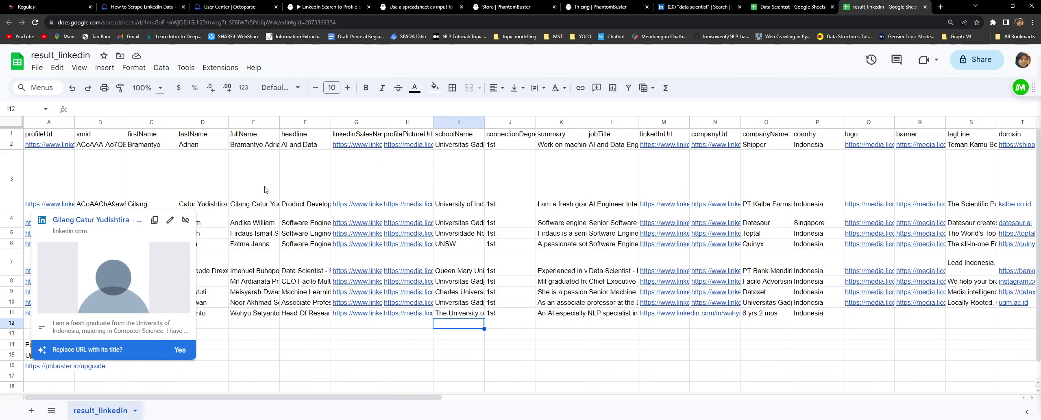
click(237, 179)
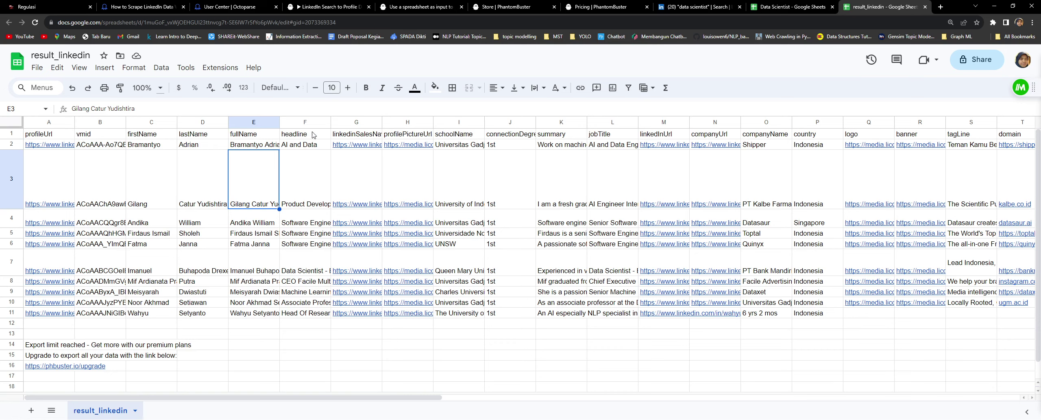
click(375, 136)
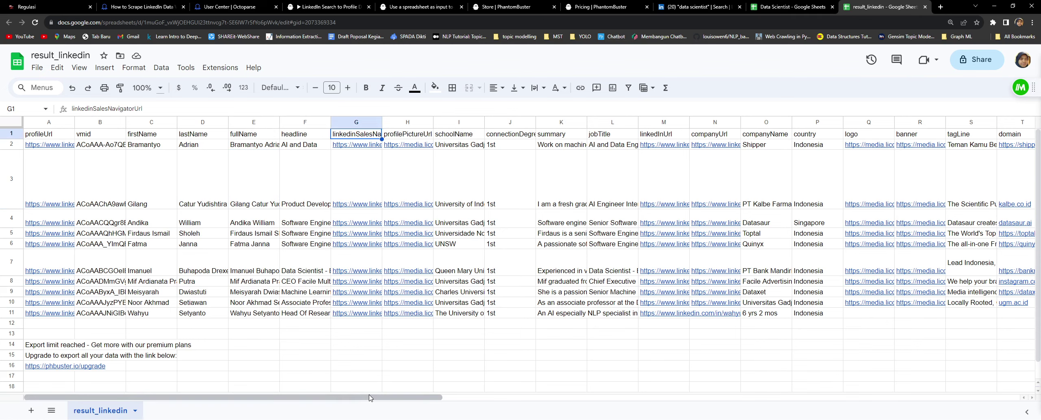
drag(371, 397, 483, 397)
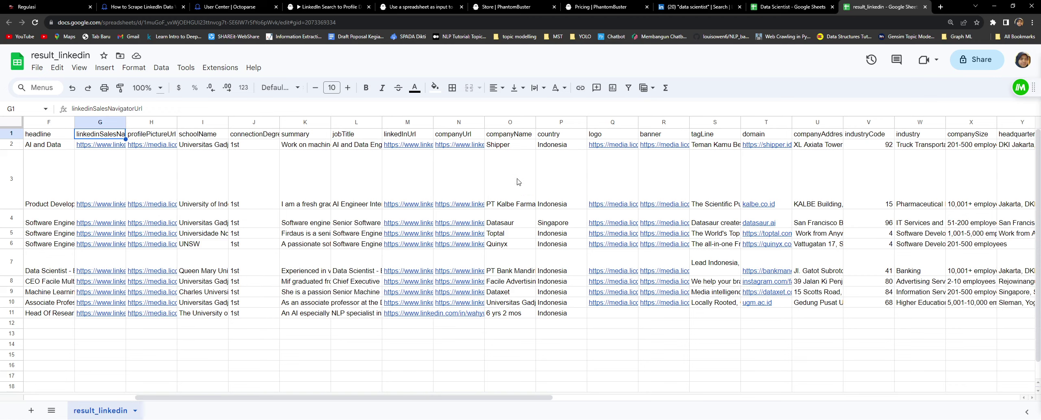
drag(509, 396, 766, 389)
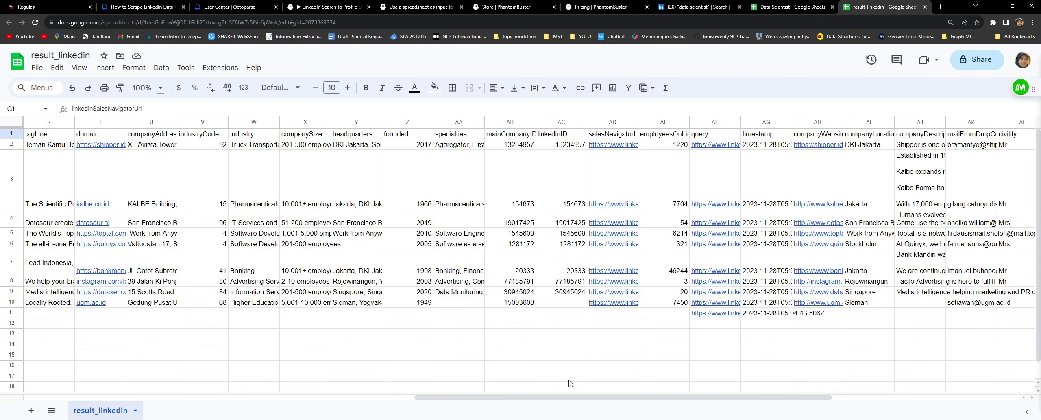
drag(537, 398, 707, 397)
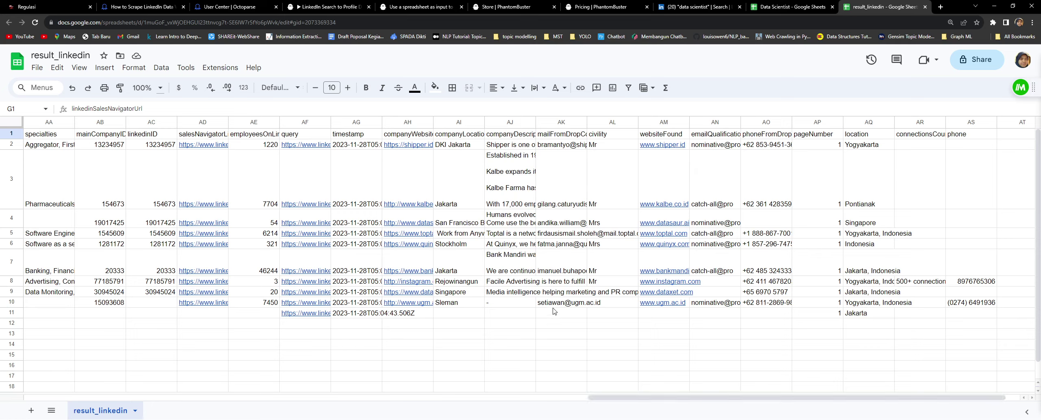
mouse_move(555, 306)
drag(590, 399, 38, 401)
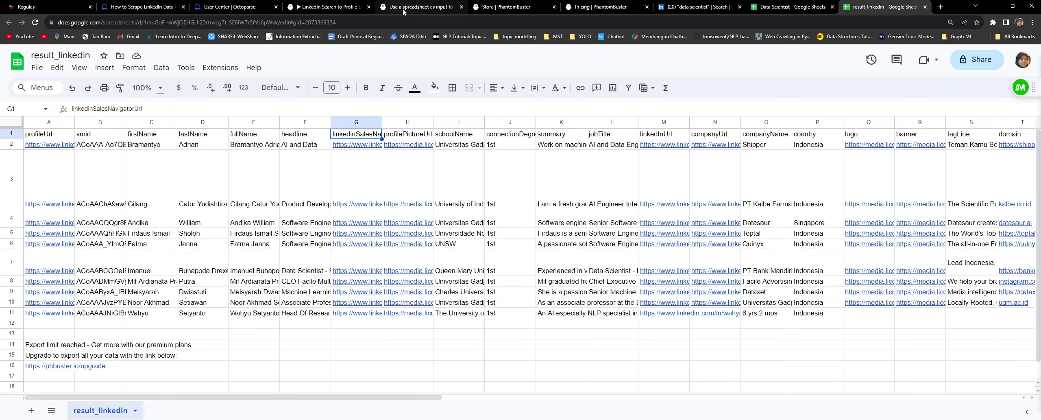
Step: Check the phantom's progress, revisit result_linkedin, and end on the console showing 10 profiles and 6 emails
click(330, 7)
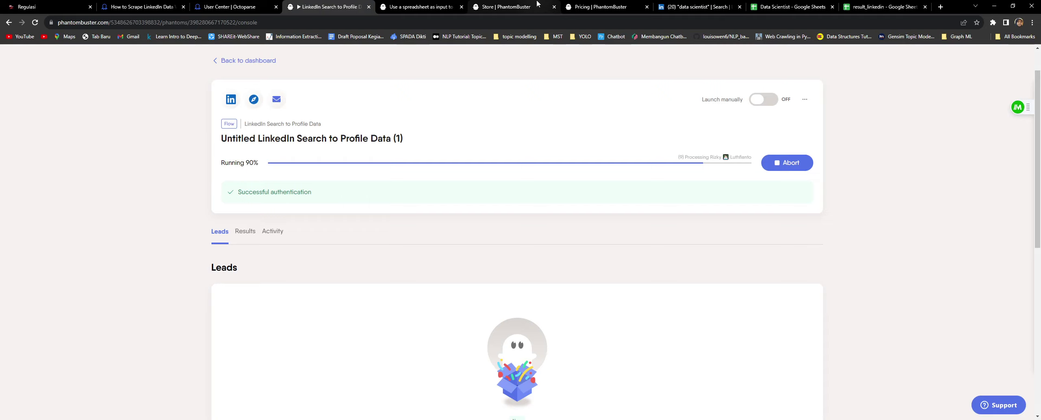
click(873, 8)
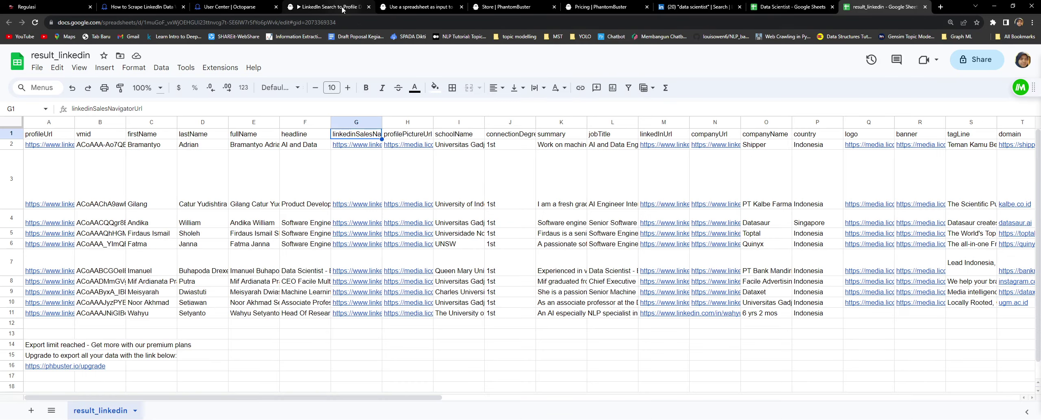
click(343, 8)
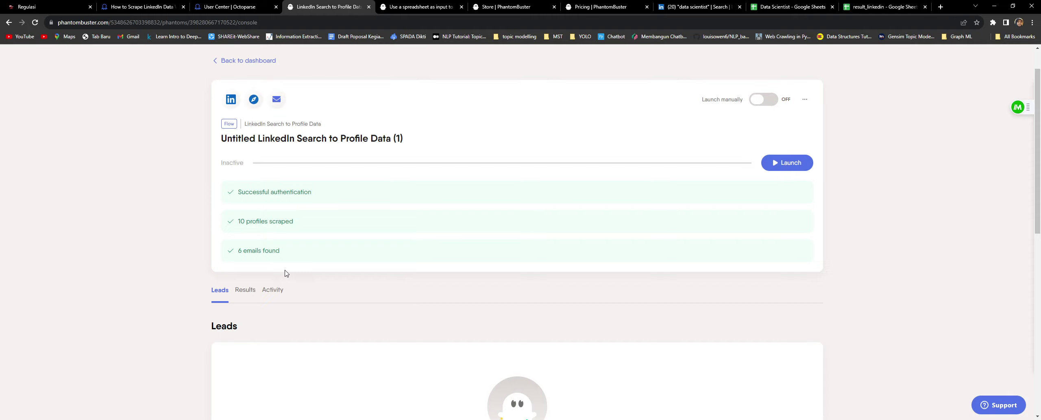
Step: Open the Results tab listing the finished run's 10 profiles
click(245, 289)
scroll(496, 365, down, 3)
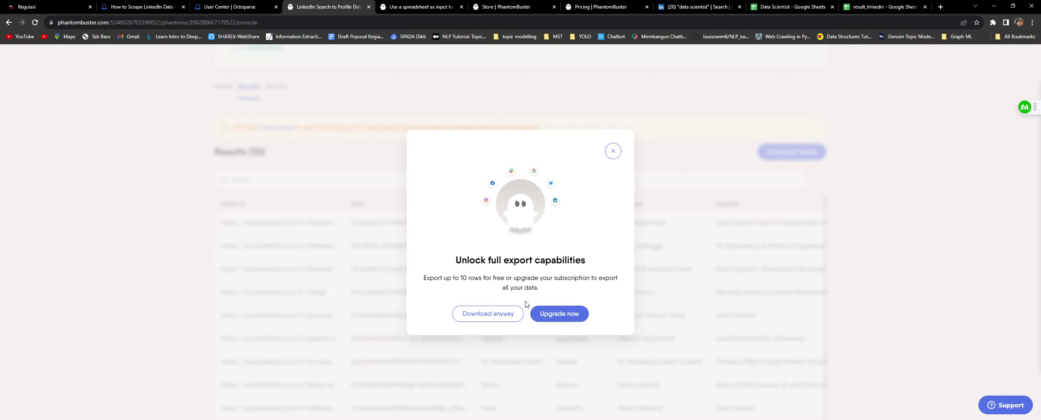
Step: Close the 'Unlock full export capabilities' modal to get back to the 10 results
click(647, 350)
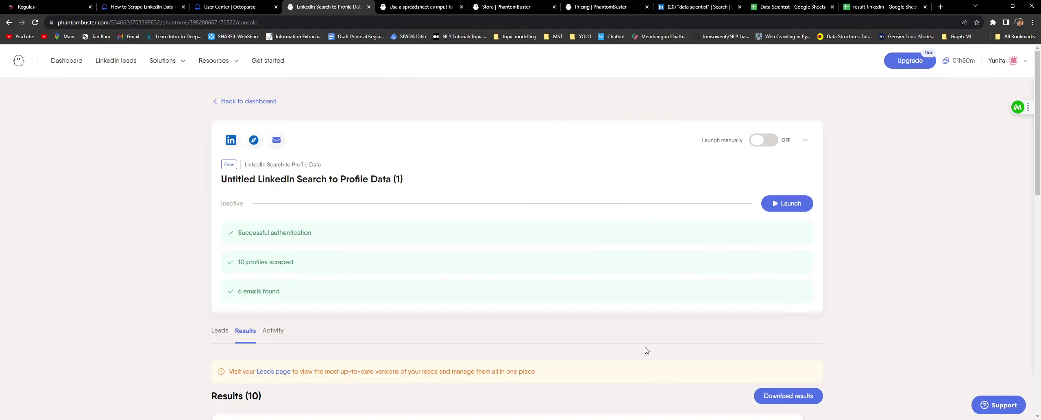